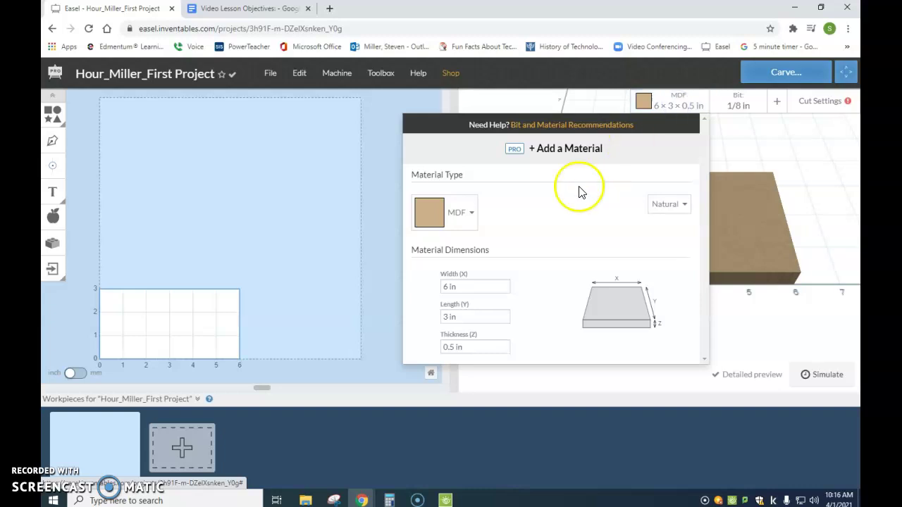
Review the board's material type, width, length and thickness settings, and inspect the blank board in the 3D preview.
{"action": "left_click", "coordinate": [457, 216]}
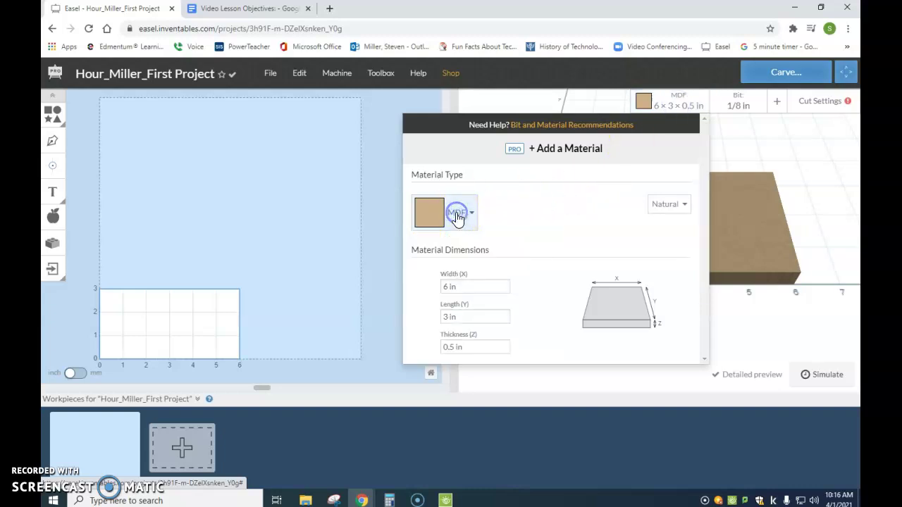
{"action": "left_click", "coordinate": [451, 284]}
{"action": "left_click", "coordinate": [450, 319]}
{"action": "left_click", "coordinate": [452, 344]}
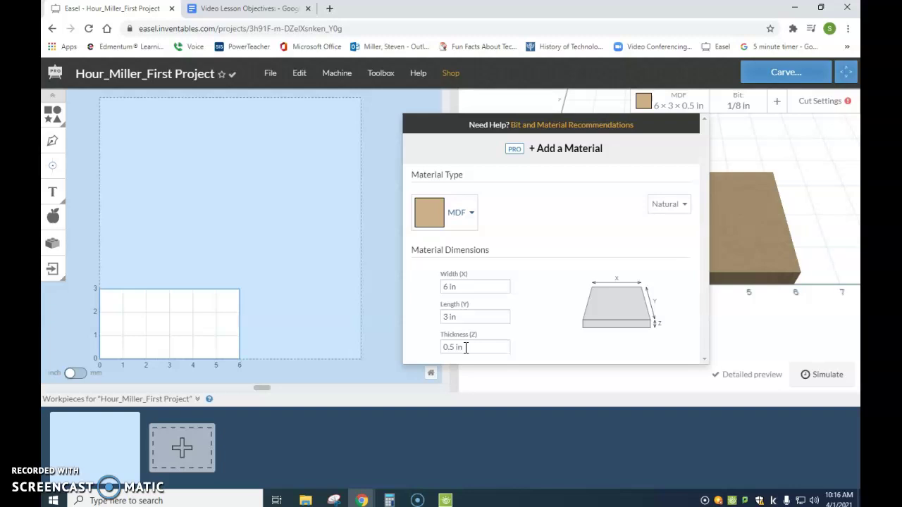
{"action": "left_click", "coordinate": [352, 272]}
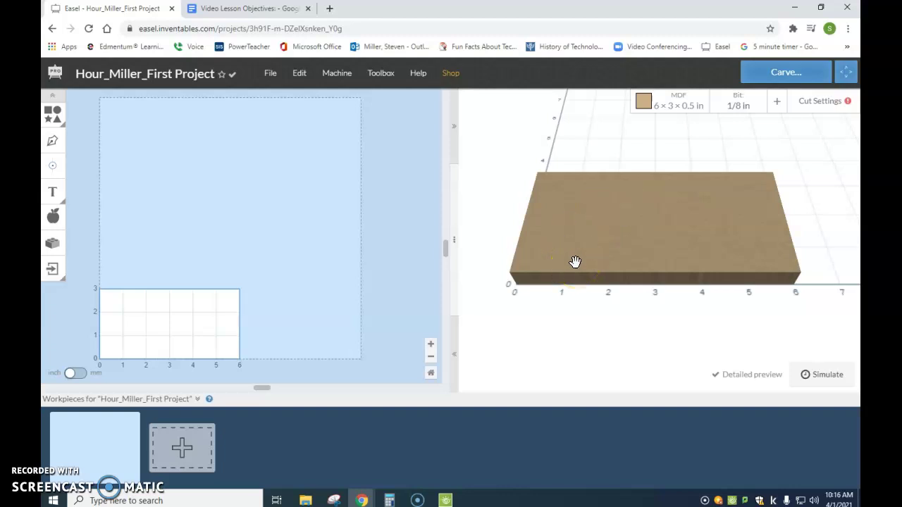
{"action": "mouse_move", "coordinate": [562, 264]}
{"action": "left_mouse_down"}
{"action": "mouse_move", "coordinate": [554, 232]}
{"action": "mouse_move", "coordinate": [540, 253]}
{"action": "mouse_move", "coordinate": [578, 286]}
{"action": "mouse_move", "coordinate": [565, 267]}
{"action": "left_mouse_up"}
{"action": "left_click_drag", "start_coordinate": [636, 233], "coordinate": [630, 254]}
{"action": "mouse_move", "coordinate": [640, 250]}
{"action": "right_mouse_down"}
{"action": "mouse_move", "coordinate": [622, 256]}
{"action": "mouse_move", "coordinate": [639, 231]}
{"action": "mouse_move", "coordinate": [631, 235]}
{"action": "right_mouse_up"}
{"action": "scroll", "coordinate": [631, 238], "scroll_direction": "up", "scroll_amount": 3}
{"action": "scroll", "coordinate": [632, 238], "scroll_direction": "down", "scroll_amount": 2}
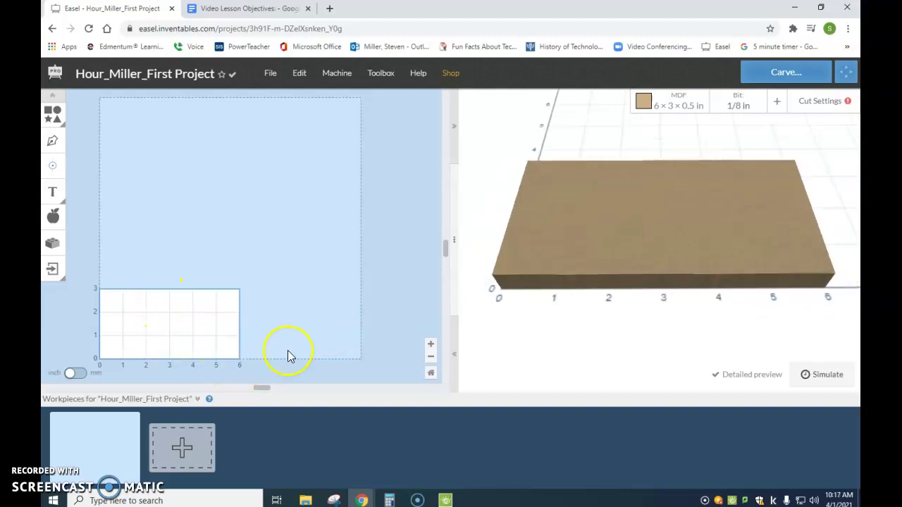
Browse the Design Library's Nature, Science, Tool and New categories for an icon.
{"action": "left_click", "coordinate": [430, 375]}
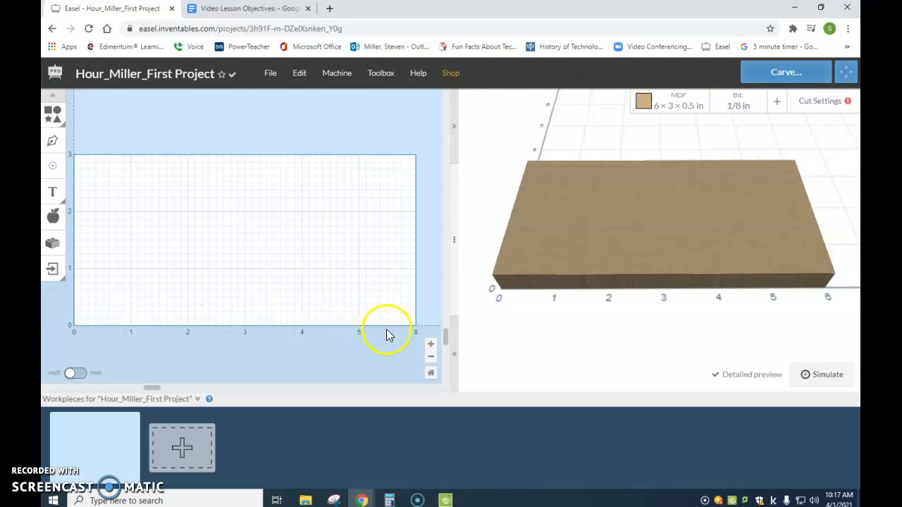
{"action": "left_click", "coordinate": [51, 220]}
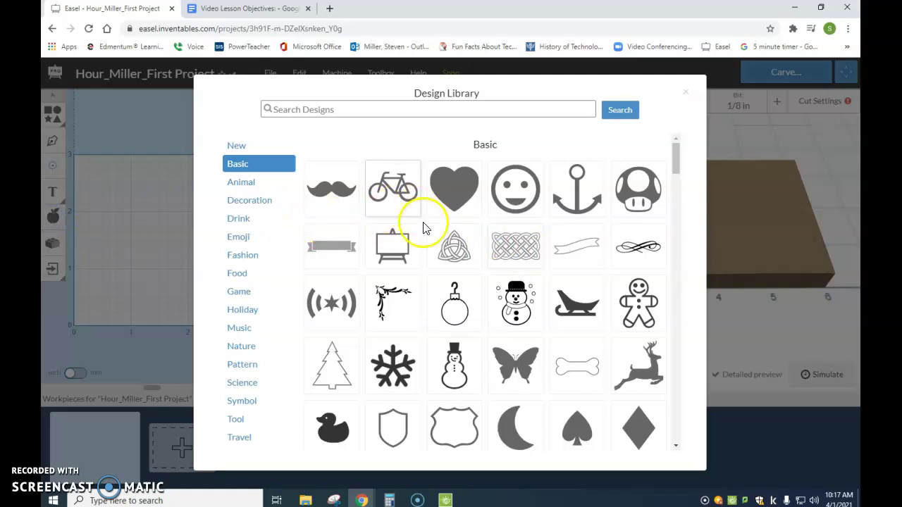
{"action": "scroll", "coordinate": [529, 388], "scroll_direction": "down", "scroll_amount": 1}
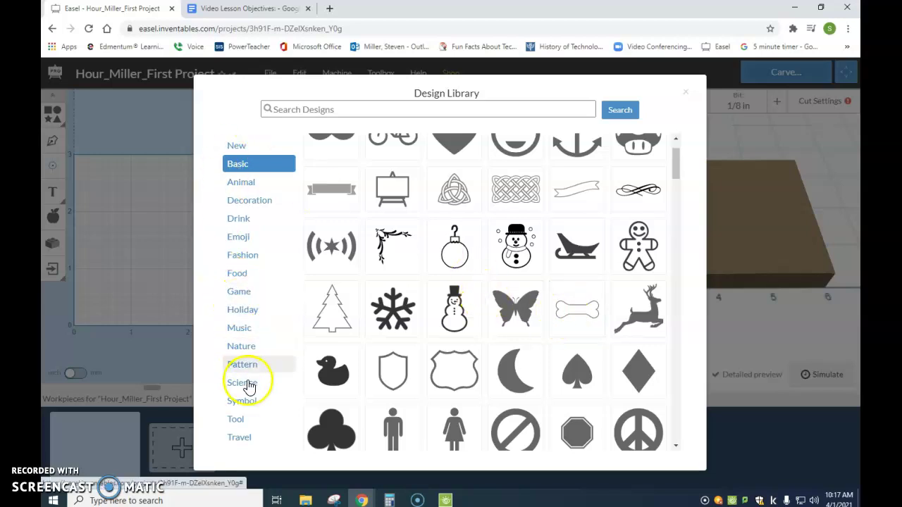
{"action": "left_click", "coordinate": [241, 349]}
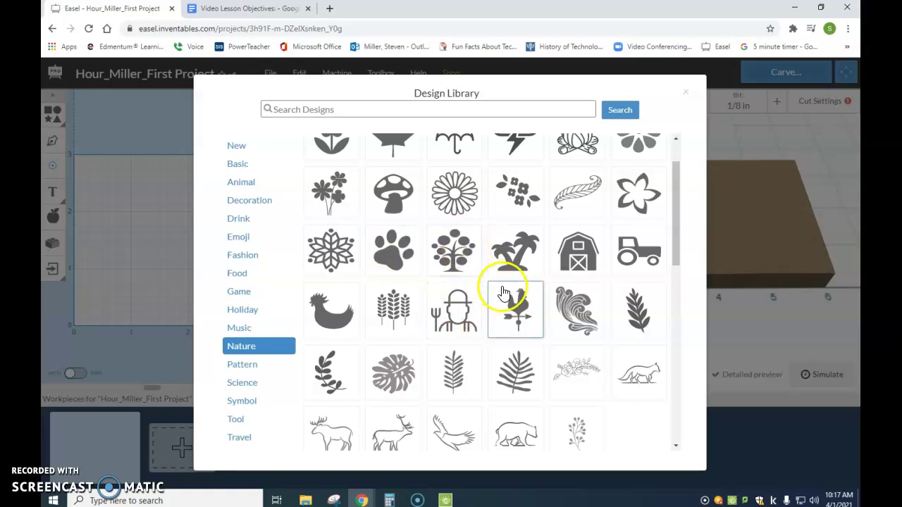
{"action": "scroll", "coordinate": [519, 308], "scroll_direction": "down", "scroll_amount": 3}
{"action": "left_click", "coordinate": [257, 387]}
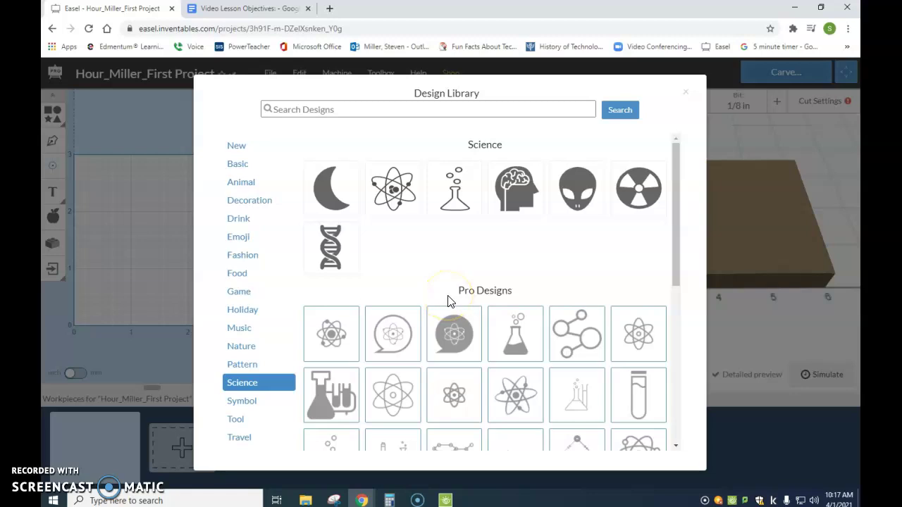
{"action": "left_click", "coordinate": [231, 421]}
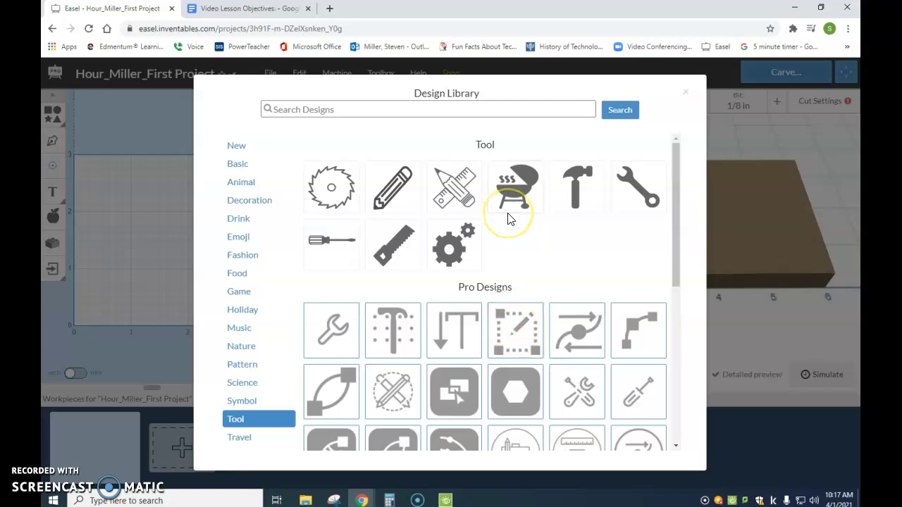
{"action": "left_click", "coordinate": [236, 150]}
Insert the bone icon from the Design Library's Basic category with the Outline (on path) cut type.
{"action": "left_click", "coordinate": [238, 168]}
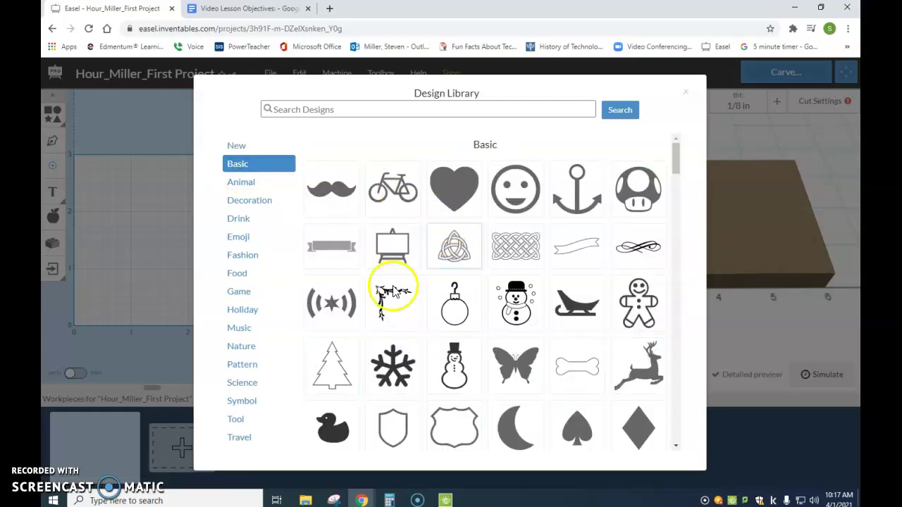
{"action": "left_click", "coordinate": [582, 379]}
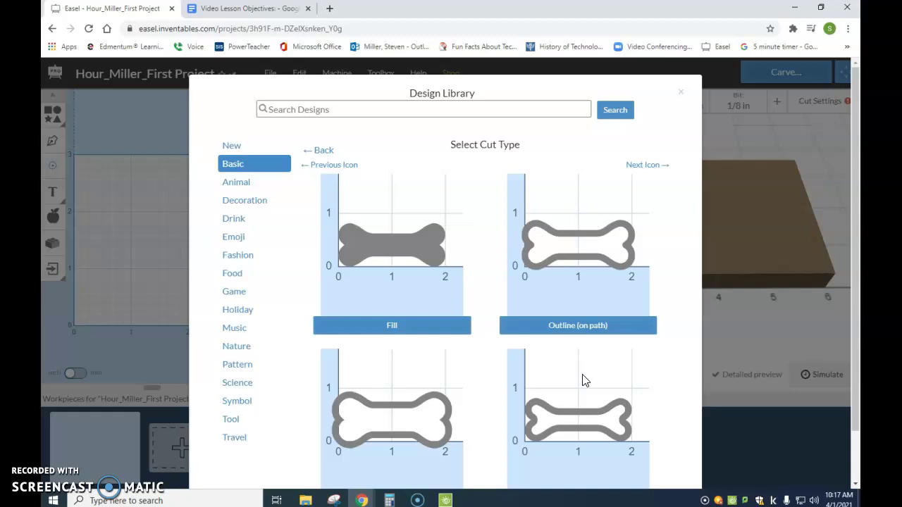
{"action": "scroll", "coordinate": [592, 353], "scroll_direction": "down", "scroll_amount": 1}
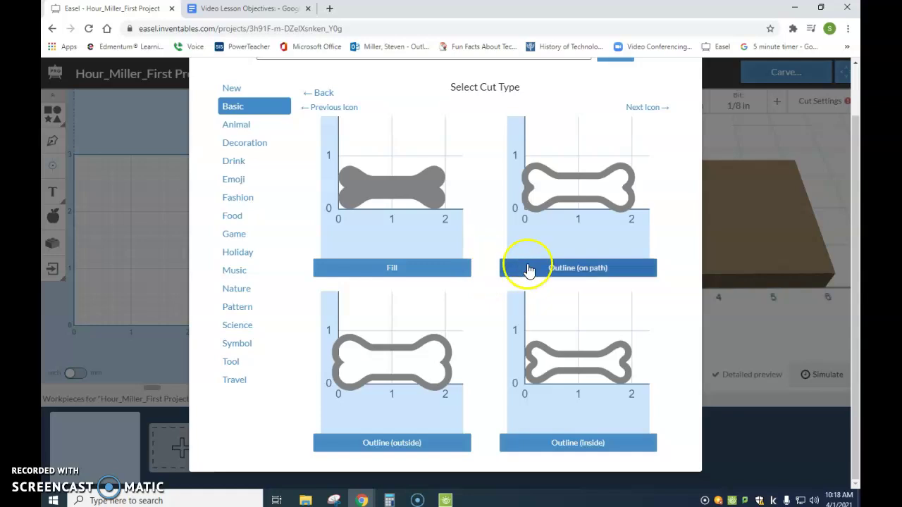
{"action": "left_click", "coordinate": [561, 271]}
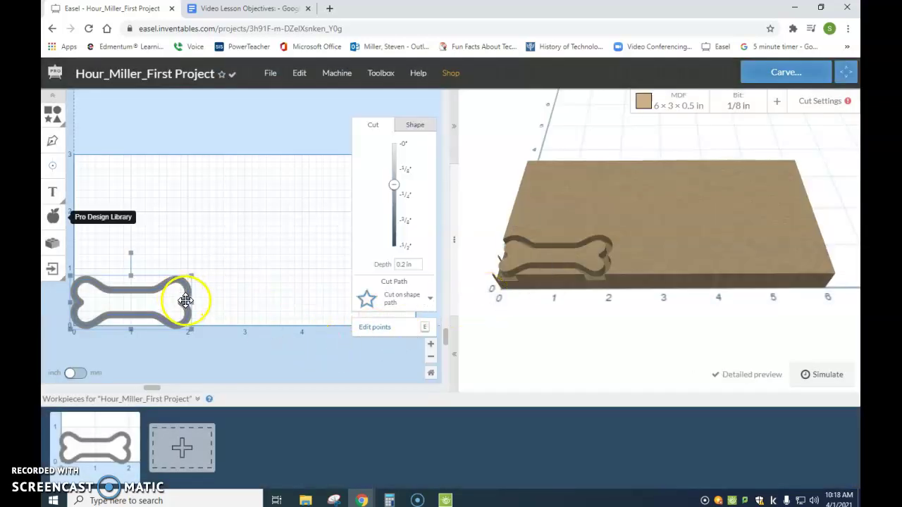
Enlarge the bone outline to about 4.5 in wide and position it near the middle of the board.
{"action": "left_click_drag", "start_coordinate": [185, 299], "coordinate": [260, 226]}
{"action": "left_click_drag", "start_coordinate": [282, 263], "coordinate": [345, 289]}
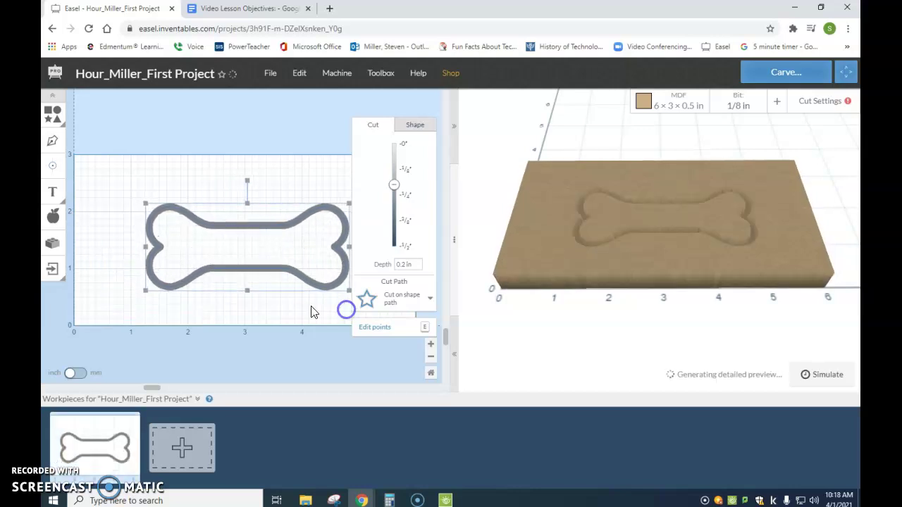
{"action": "left_click_drag", "start_coordinate": [257, 265], "coordinate": [249, 258]}
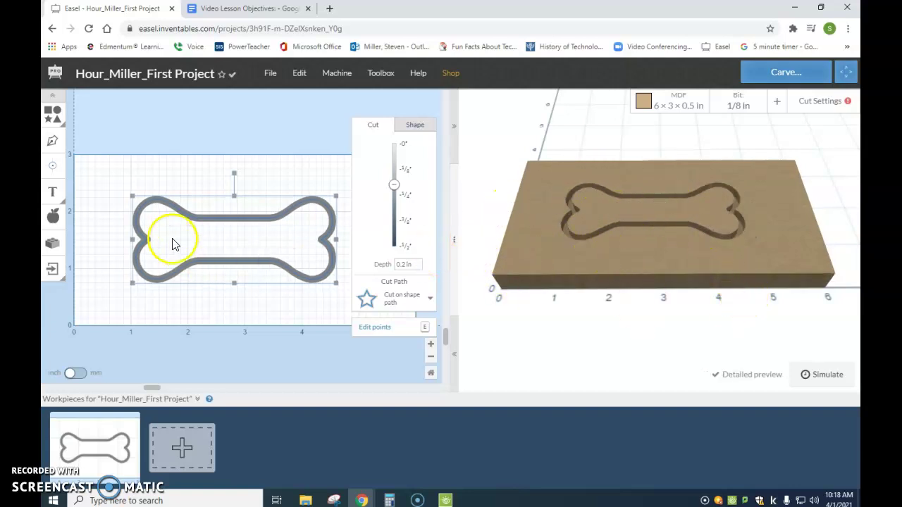
{"action": "left_click_drag", "start_coordinate": [132, 195], "coordinate": [83, 168]}
{"action": "left_click_drag", "start_coordinate": [177, 201], "coordinate": [211, 210]}
Flip the bone outline horizontally.
{"action": "left_click", "coordinate": [209, 158]}
{"action": "left_click_drag", "start_coordinate": [94, 161], "coordinate": [425, 340]}
{"action": "right_click", "coordinate": [273, 262]}
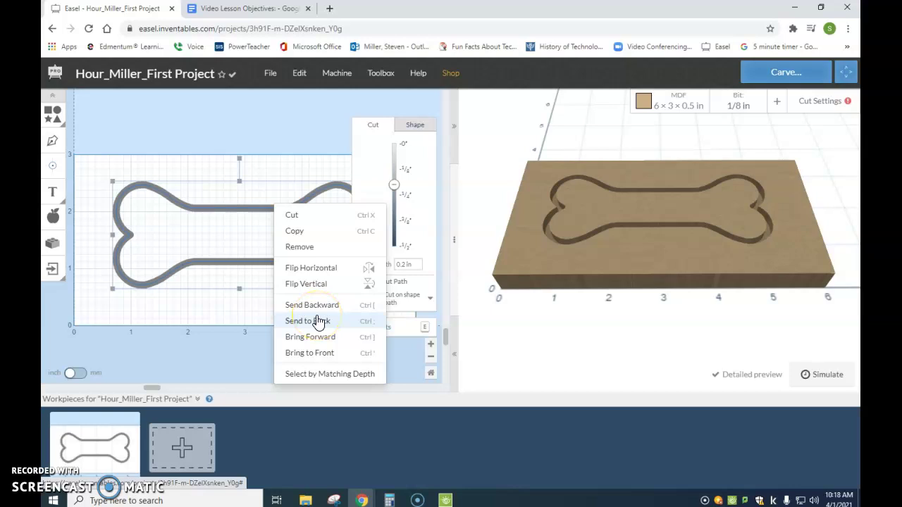
{"action": "left_click", "coordinate": [330, 268]}
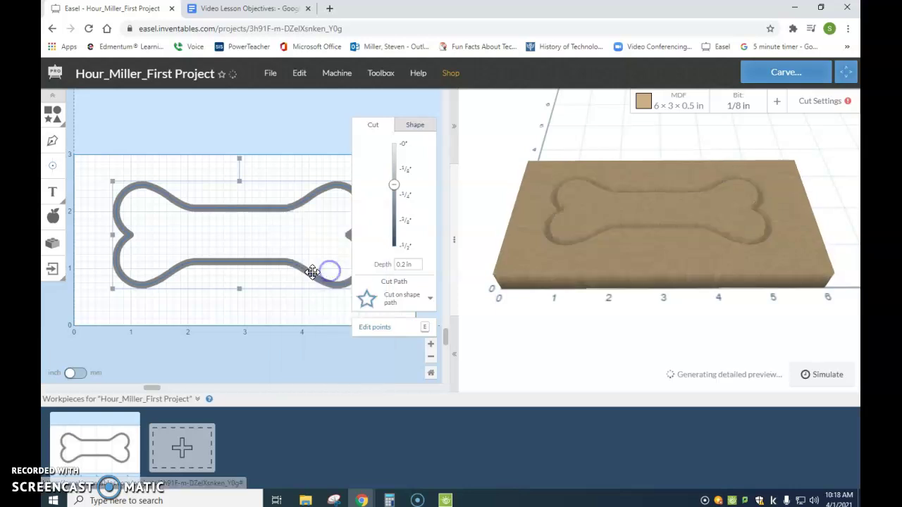
Enlarge the bone outline to about 5 in wide and reposition it at the center of the board.
{"action": "left_click", "coordinate": [323, 174]}
{"action": "left_click", "coordinate": [279, 209]}
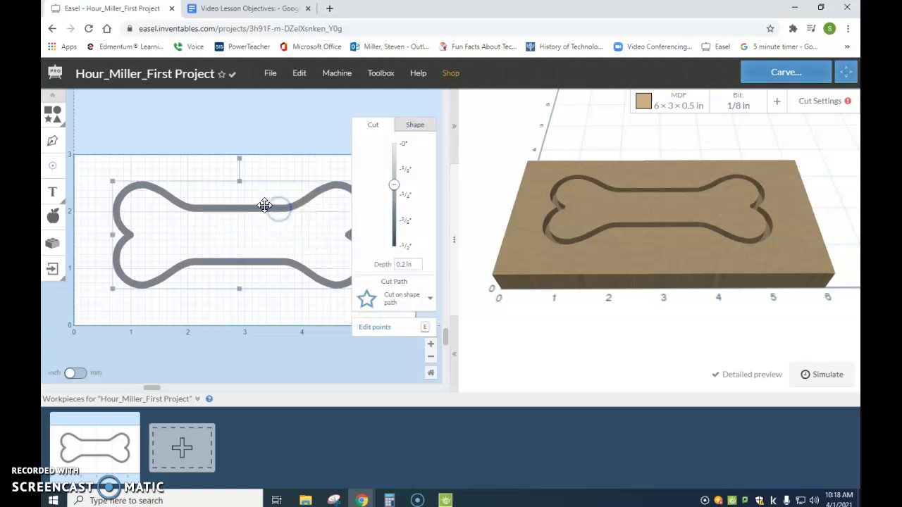
{"action": "left_click_drag", "start_coordinate": [265, 205], "coordinate": [273, 205]}
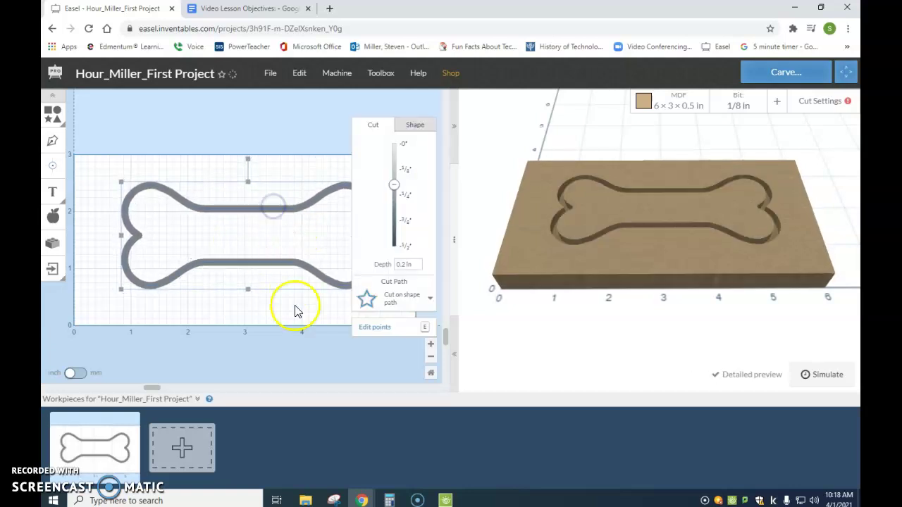
{"action": "left_click", "coordinate": [344, 356]}
{"action": "left_click", "coordinate": [188, 264]}
{"action": "left_click_drag", "start_coordinate": [121, 289], "coordinate": [97, 306]}
{"action": "left_click_drag", "start_coordinate": [196, 282], "coordinate": [212, 265]}
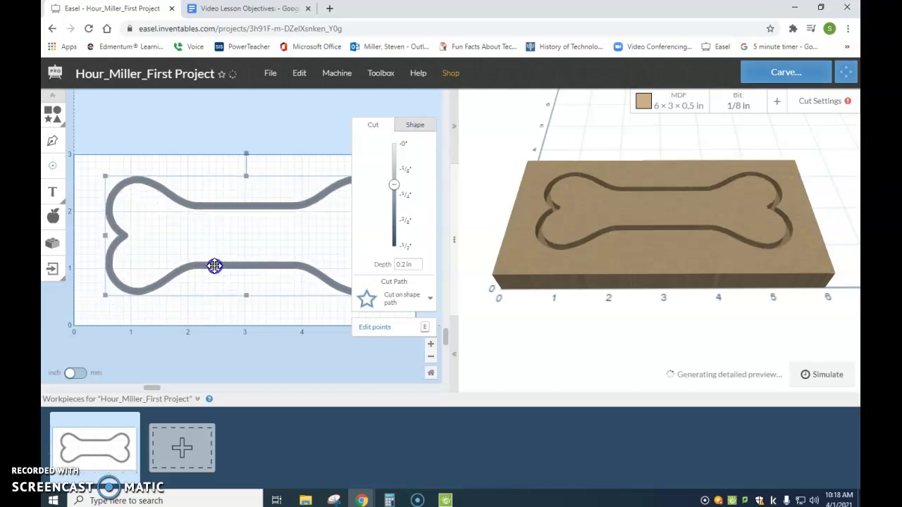
{"action": "left_click", "coordinate": [215, 123]}
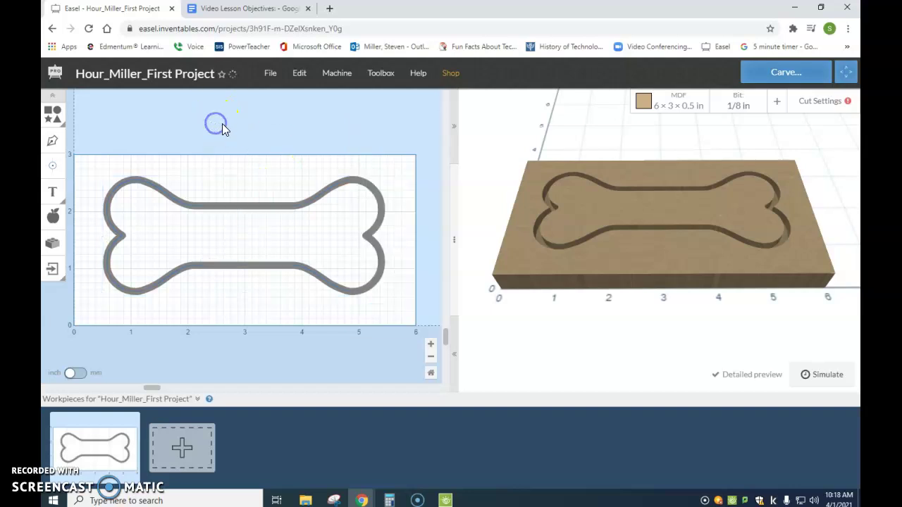
Add a text object in the Bangers font reading "DODGE".
{"action": "left_click", "coordinate": [53, 192]}
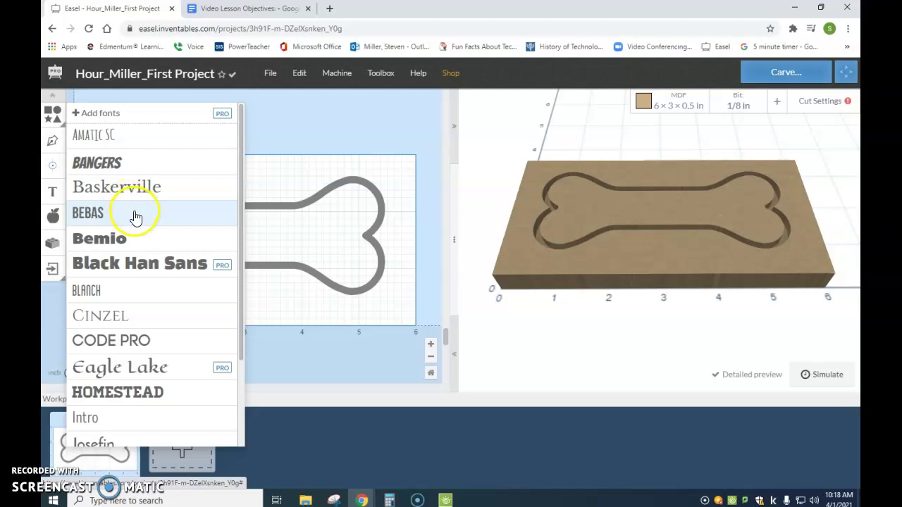
{"action": "left_click", "coordinate": [129, 164]}
{"action": "double_click", "coordinate": [161, 201]}
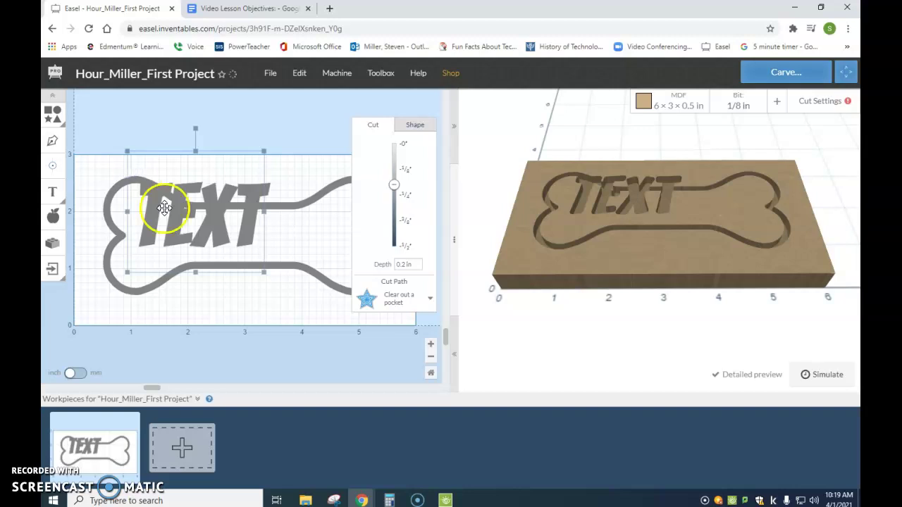
{"action": "left_click_drag", "start_coordinate": [157, 205], "coordinate": [266, 204]}
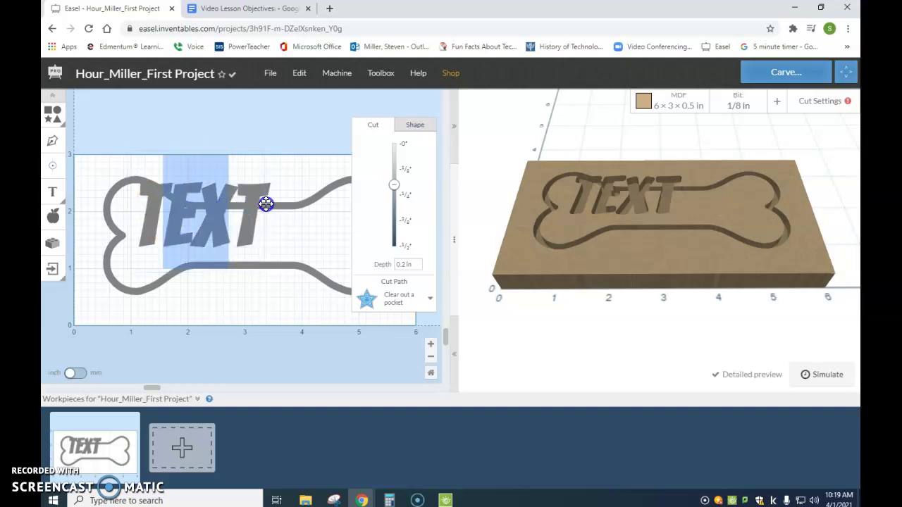
{"action": "left_click", "coordinate": [258, 206]}
{"action": "double_click", "coordinate": [243, 211]}
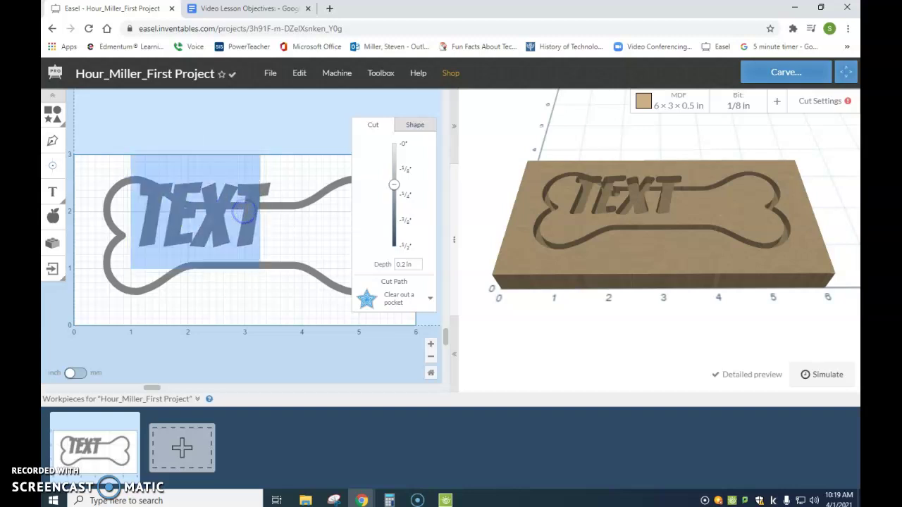
{"action": "type", "text": "DODGE"}
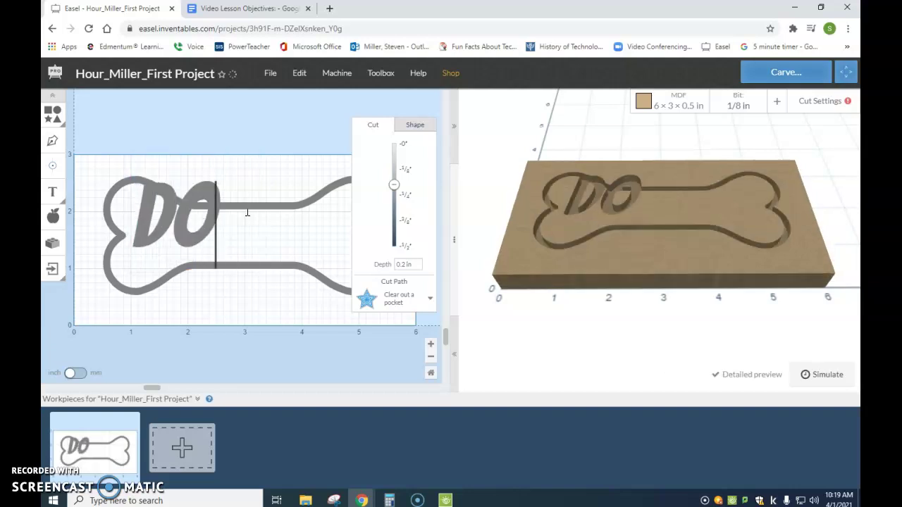
{"action": "left_click", "coordinate": [246, 118]}
Shrink the DODGE text to about 2.3 in wide and place it inside the bone's narrow middle section.
{"action": "left_click", "coordinate": [252, 206]}
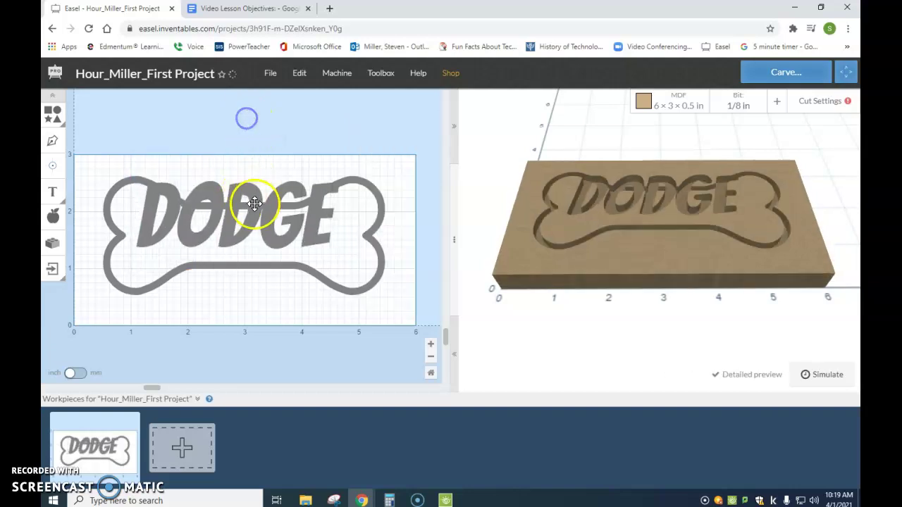
{"action": "mouse_move", "coordinate": [332, 152]}
{"action": "left_mouse_down"}
{"action": "mouse_move", "coordinate": [294, 183]}
{"action": "mouse_move", "coordinate": [286, 180]}
{"action": "left_mouse_up"}
{"action": "left_click_drag", "start_coordinate": [278, 237], "coordinate": [311, 241]}
{"action": "left_click_drag", "start_coordinate": [319, 183], "coordinate": [303, 194]}
{"action": "left_click_drag", "start_coordinate": [291, 237], "coordinate": [248, 234]}
{"action": "left_click", "coordinate": [298, 150]}
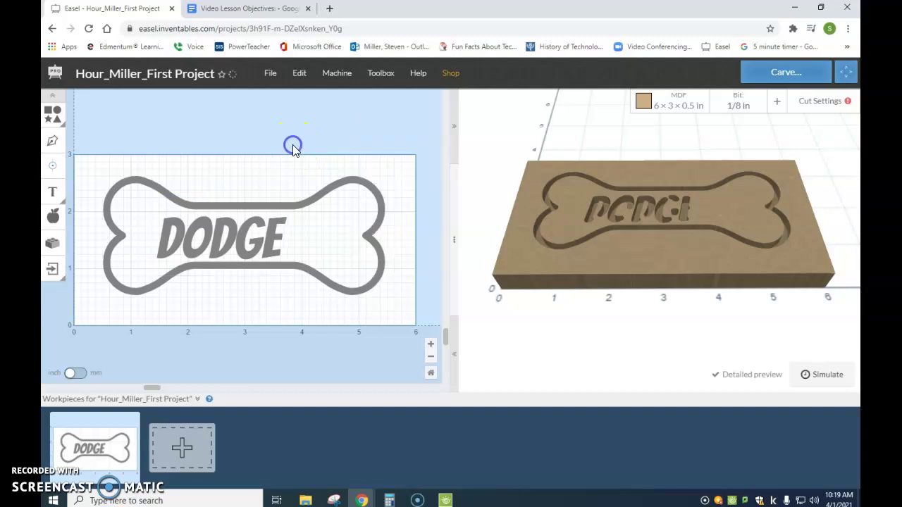
Align the DODGE text and the bone outline on their horizontal centers.
{"action": "mouse_move", "coordinate": [92, 156]}
{"action": "left_mouse_down"}
{"action": "mouse_move", "coordinate": [278, 246]}
{"action": "mouse_move", "coordinate": [413, 343]}
{"action": "left_mouse_up"}
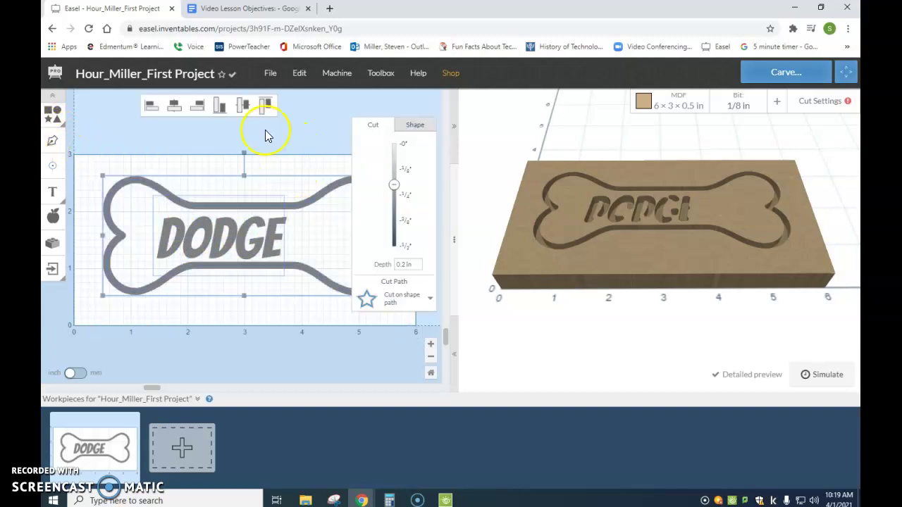
{"action": "left_click", "coordinate": [176, 105]}
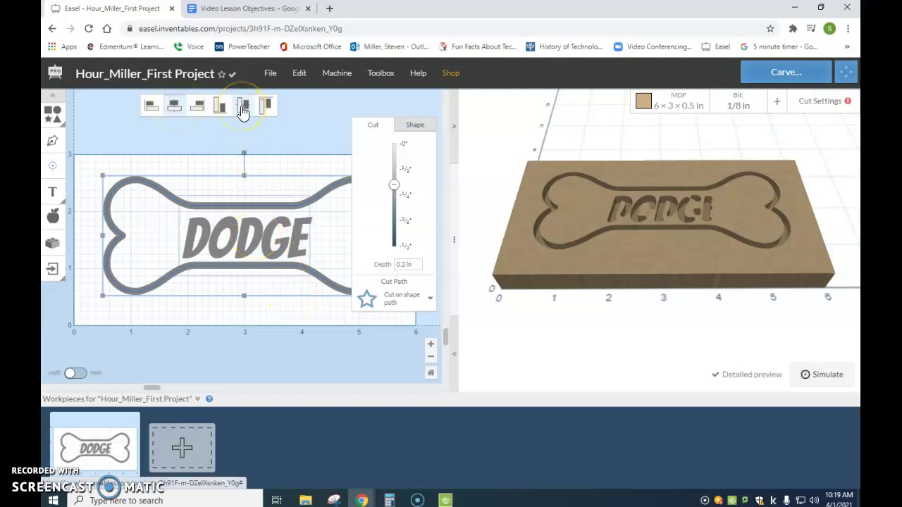
{"action": "left_click", "coordinate": [324, 155]}
Inspect the carving in the 3D preview and set the DODGE text's cut depth to about 0.12 in.
{"action": "left_click_drag", "start_coordinate": [600, 215], "coordinate": [606, 274]}
{"action": "scroll", "coordinate": [667, 228], "scroll_direction": "up", "scroll_amount": 2}
{"action": "left_click_drag", "start_coordinate": [688, 228], "coordinate": [688, 231]}
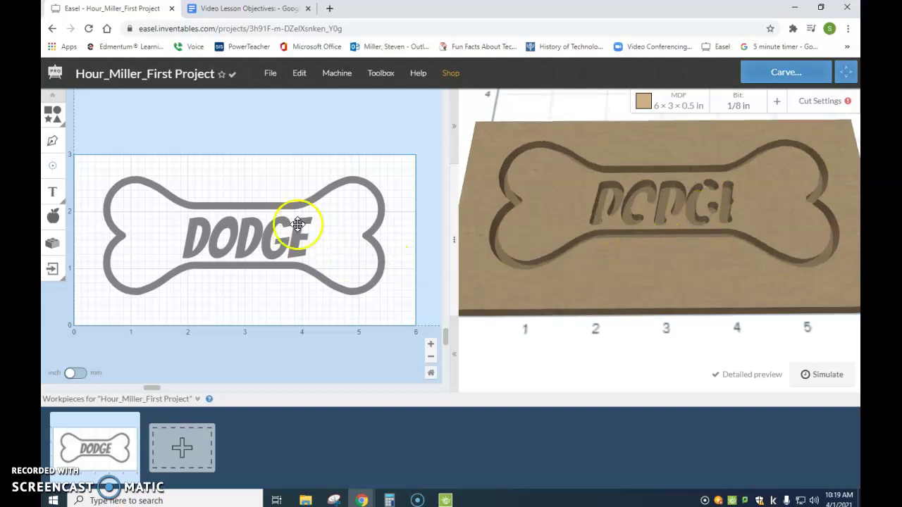
{"action": "left_click", "coordinate": [196, 234]}
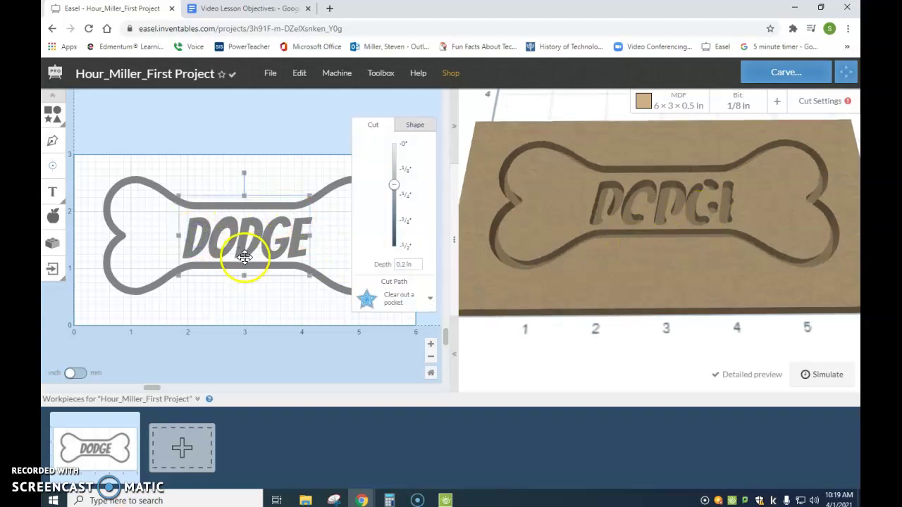
{"action": "left_click_drag", "start_coordinate": [396, 192], "coordinate": [398, 217]}
{"action": "left_click_drag", "start_coordinate": [397, 202], "coordinate": [397, 173]}
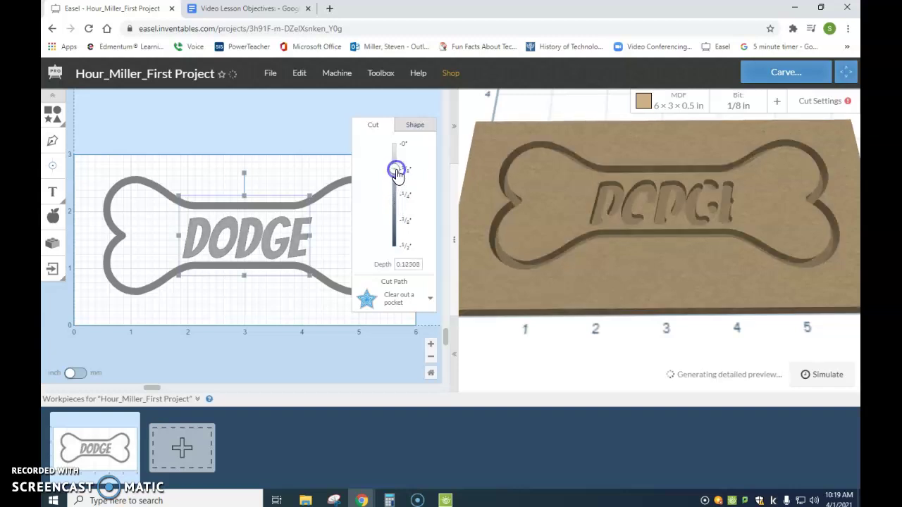
Set the bone outline's cut depth to the full 1/2 in material thickness.
{"action": "left_click", "coordinate": [339, 186]}
{"action": "left_click", "coordinate": [393, 189]}
{"action": "left_click_drag", "start_coordinate": [394, 189], "coordinate": [407, 249]}
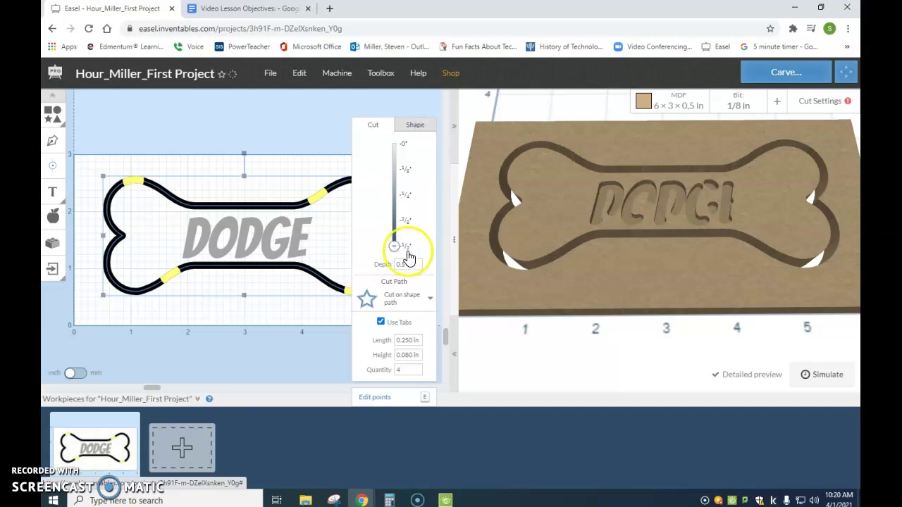
Set the cut depths of the bone outline and the DODGE text to 0.125 in and check the carving in the 3D preview.
{"action": "left_click_drag", "start_coordinate": [570, 235], "coordinate": [621, 230]}
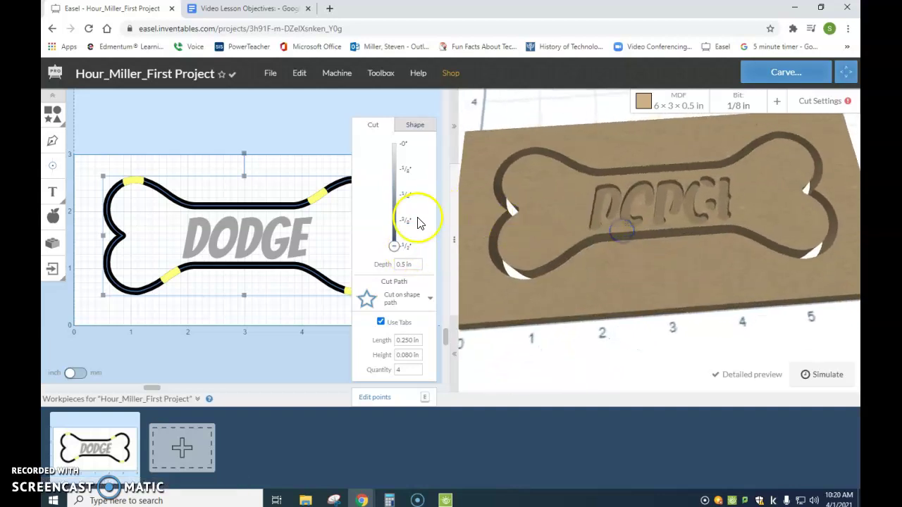
{"action": "left_click", "coordinate": [407, 176]}
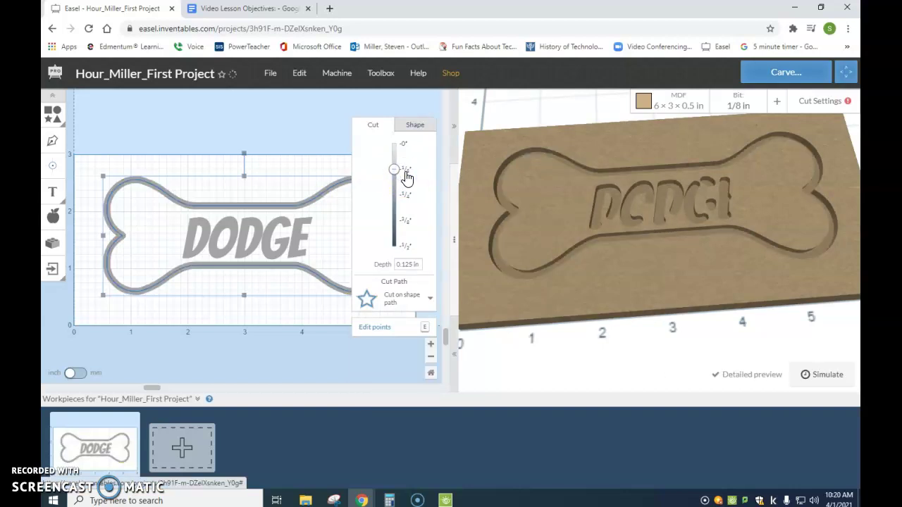
{"action": "left_click", "coordinate": [302, 224]}
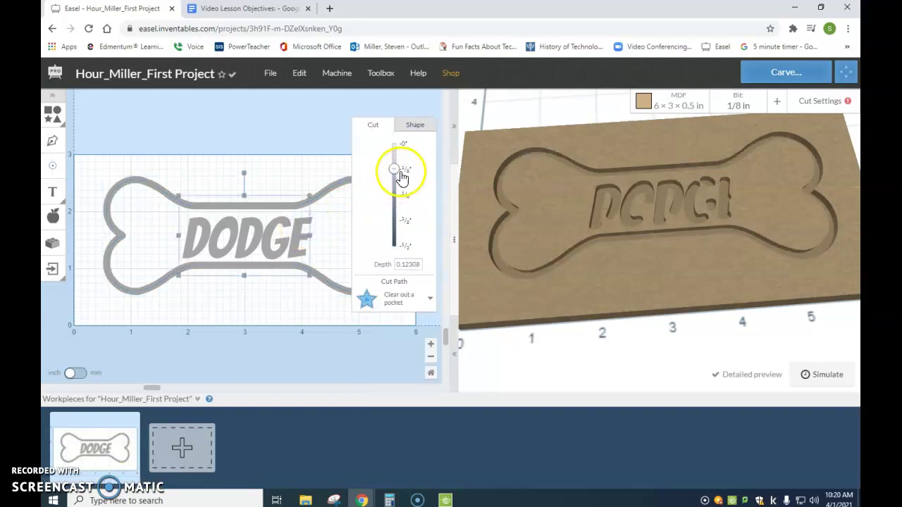
{"action": "left_click", "coordinate": [294, 150]}
{"action": "left_click_drag", "start_coordinate": [592, 229], "coordinate": [728, 197]}
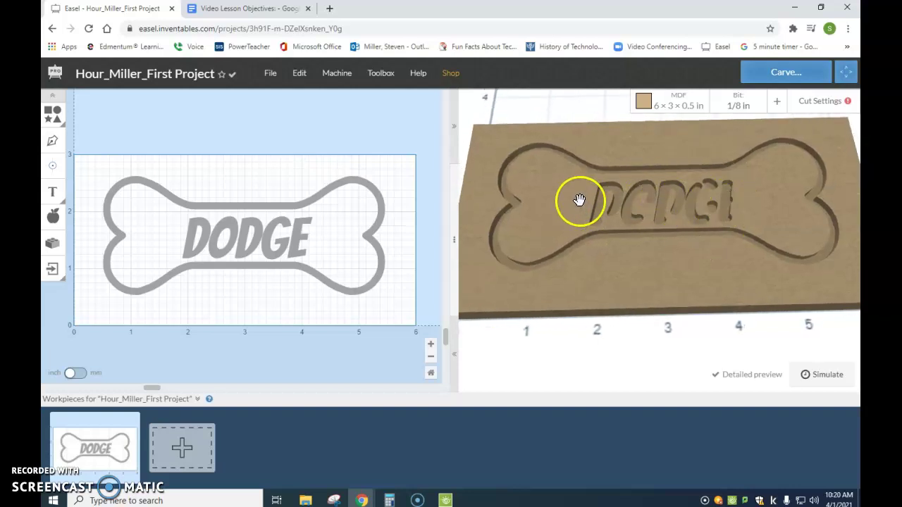
Change the bit to the 1/16 in Fishtail Spiral end mill and inspect the DODGE lettering in the 3D preview.
{"action": "left_click", "coordinate": [740, 107]}
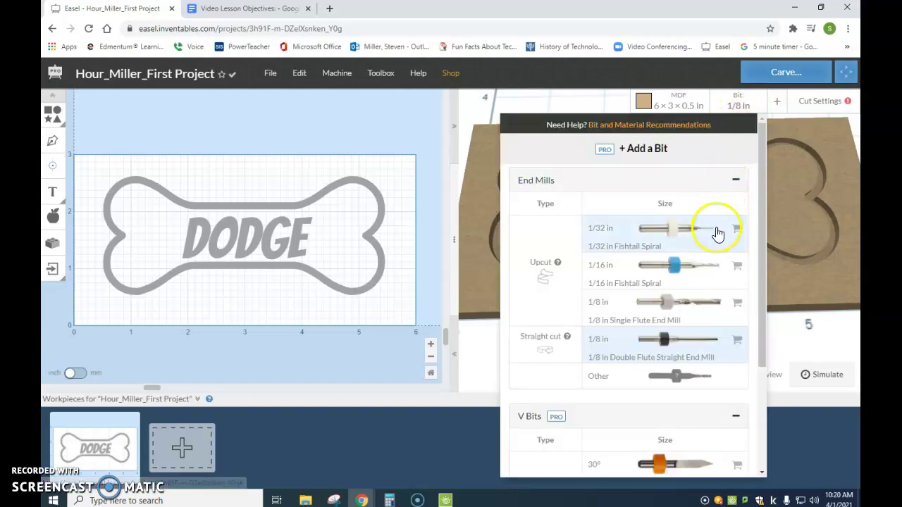
{"action": "left_click", "coordinate": [692, 309]}
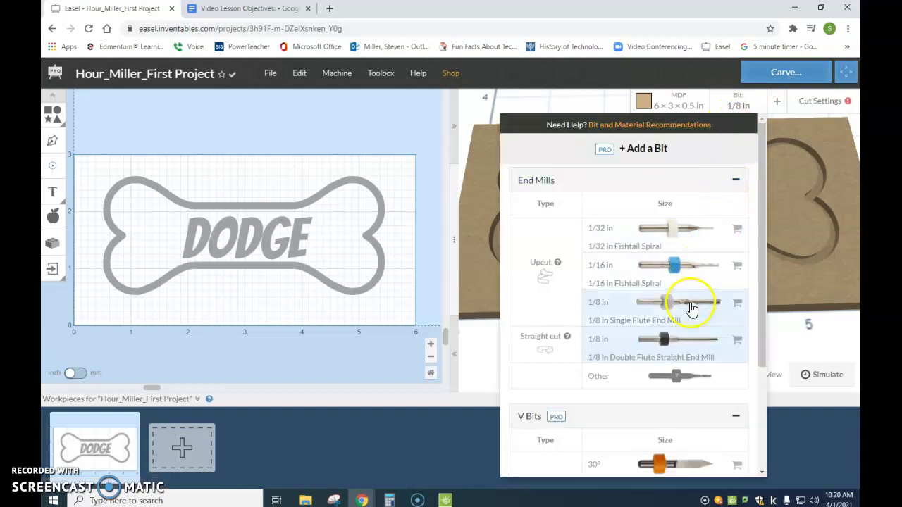
{"action": "left_click", "coordinate": [675, 269]}
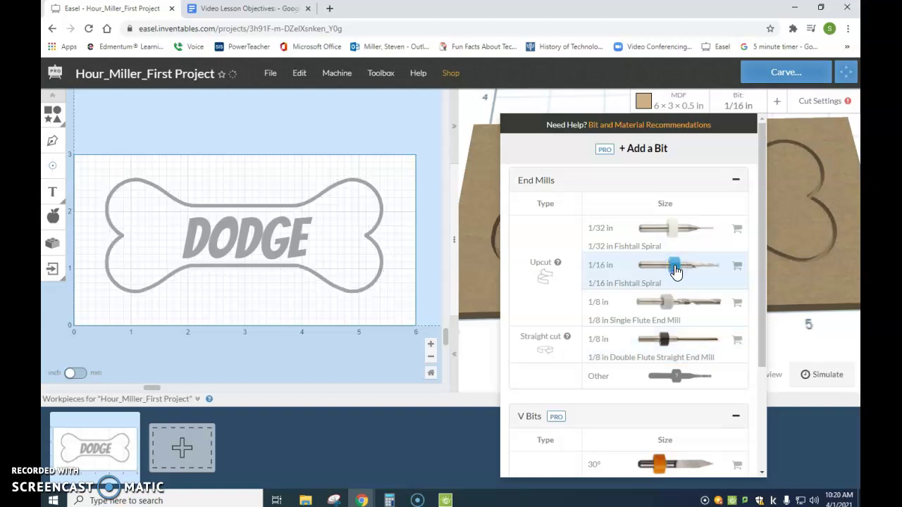
{"action": "left_click", "coordinate": [372, 342]}
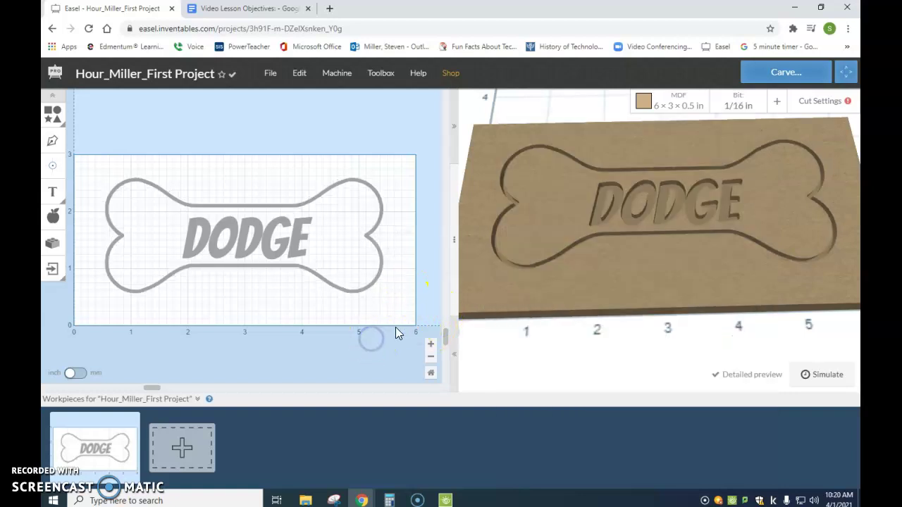
{"action": "scroll", "coordinate": [635, 212], "scroll_direction": "up", "scroll_amount": 3}
{"action": "mouse_move", "coordinate": [604, 212]}
{"action": "left_mouse_down"}
{"action": "mouse_move", "coordinate": [592, 203]}
{"action": "mouse_move", "coordinate": [590, 233]}
{"action": "left_mouse_up"}
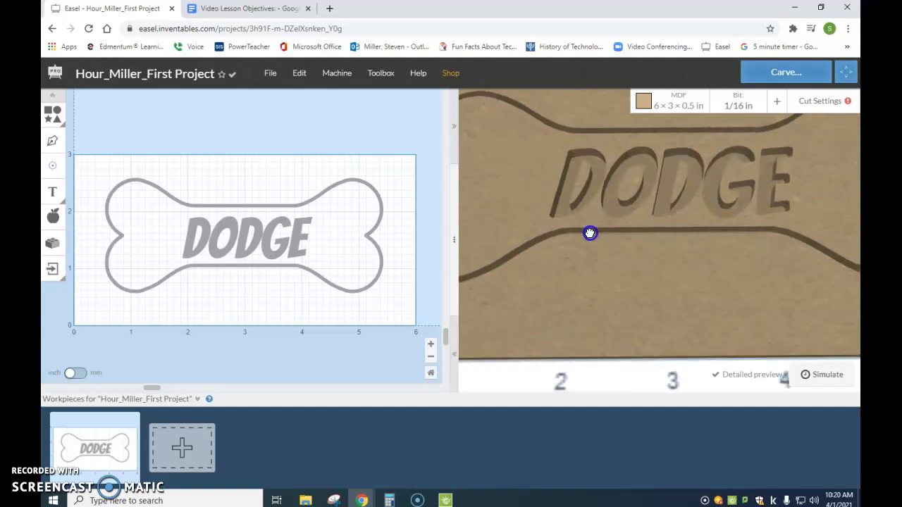
{"action": "scroll", "coordinate": [669, 201], "scroll_direction": "down", "scroll_amount": 4}
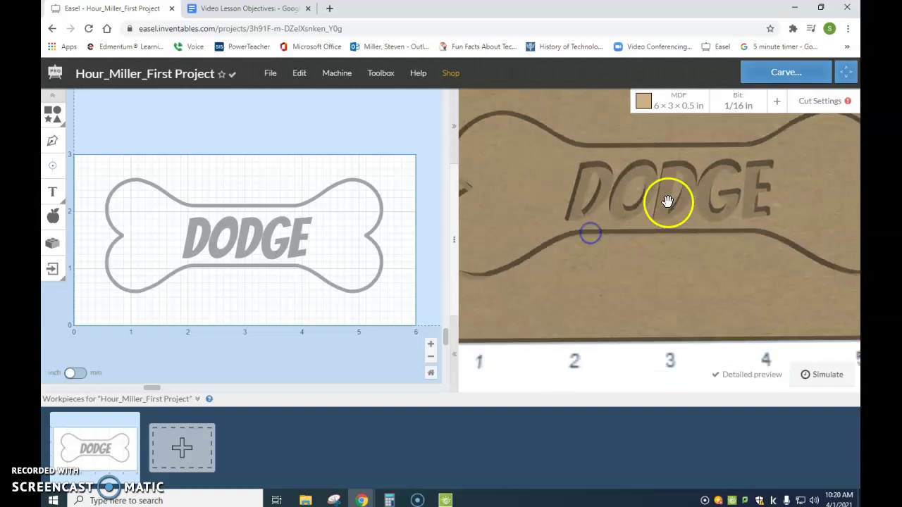
Try the on-path, outside-path and inside-path cuts on the DODGE text and return it to Clear out a pocket.
{"action": "left_click", "coordinate": [282, 223]}
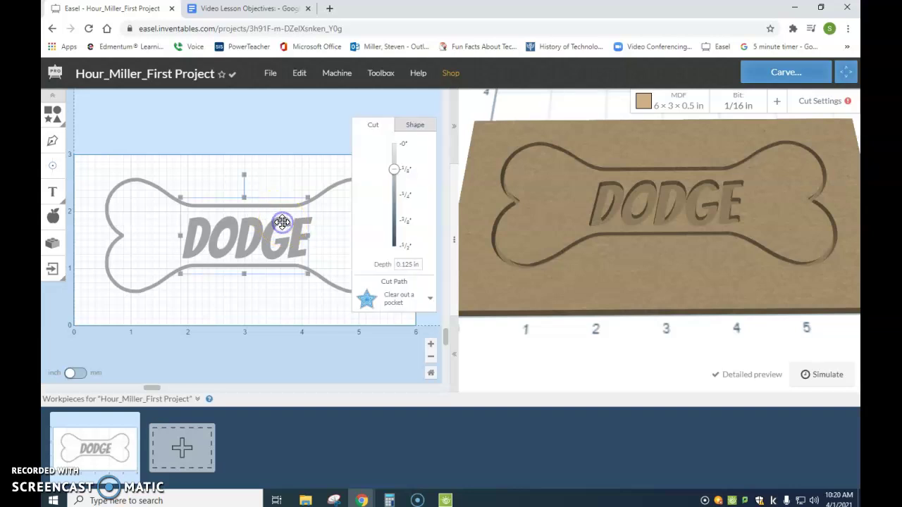
{"action": "left_click", "coordinate": [414, 306]}
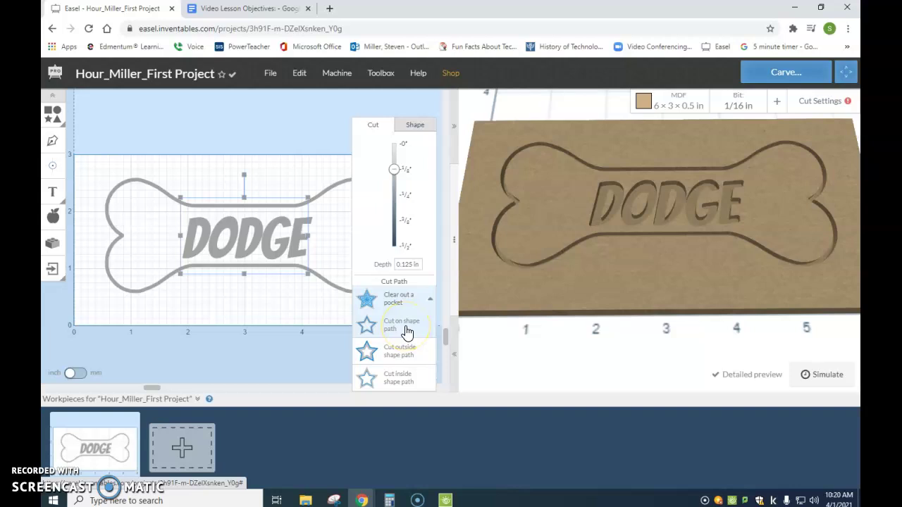
{"action": "left_click", "coordinate": [407, 330]}
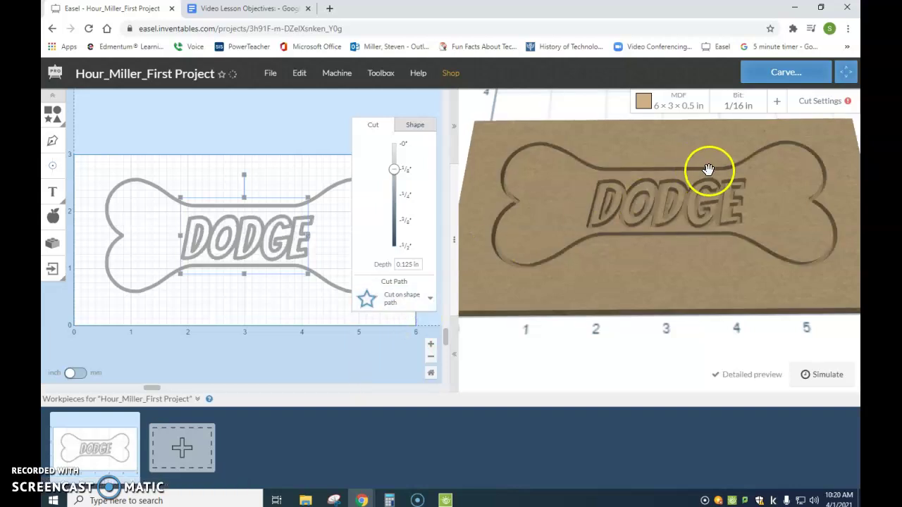
{"action": "scroll", "coordinate": [709, 209], "scroll_direction": "up", "scroll_amount": 5}
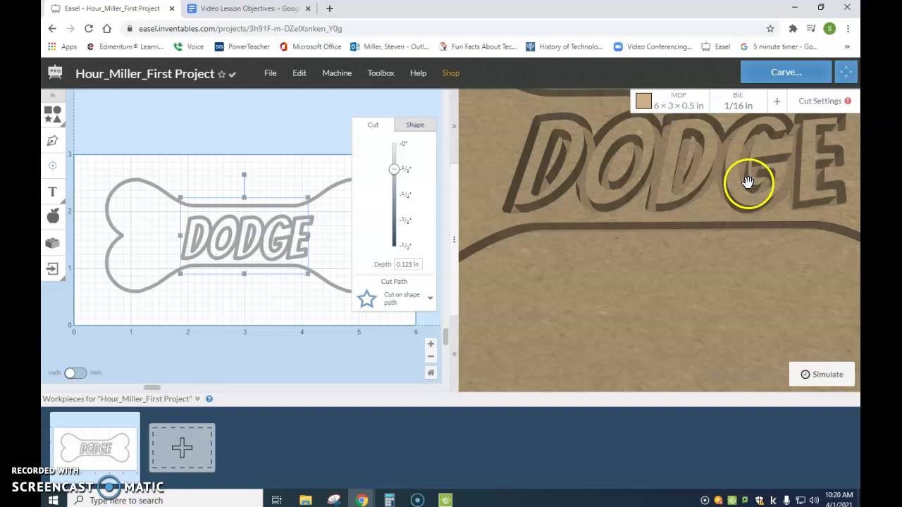
{"action": "left_click", "coordinate": [413, 303]}
{"action": "left_click", "coordinate": [409, 353]}
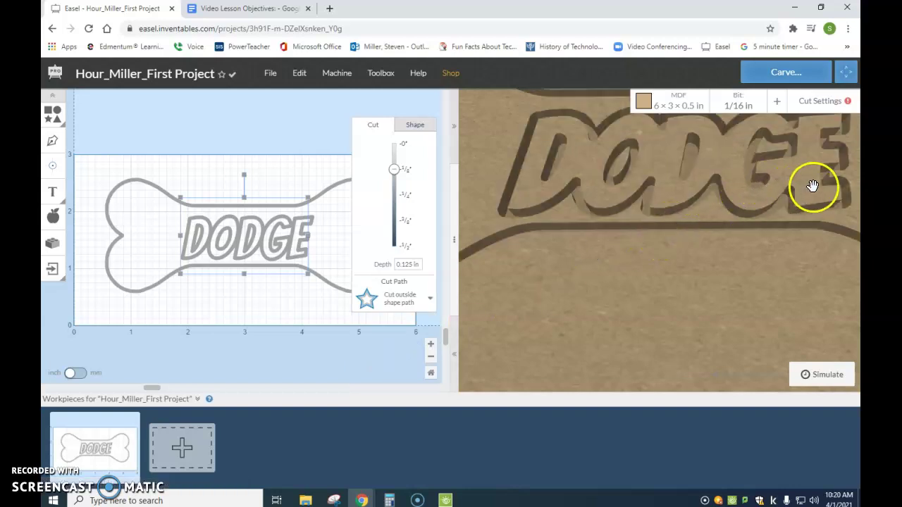
{"action": "left_click", "coordinate": [387, 304]}
{"action": "left_click", "coordinate": [383, 373]}
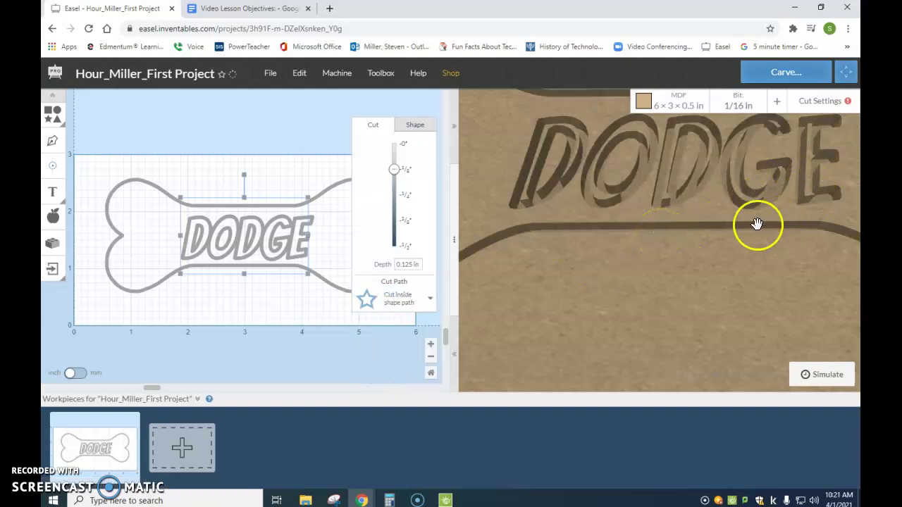
{"action": "left_click", "coordinate": [412, 305]}
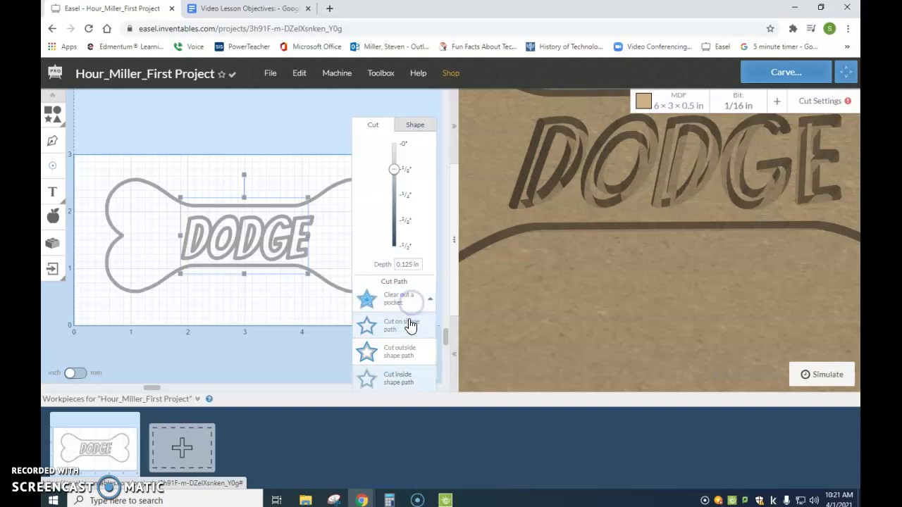
{"action": "left_click", "coordinate": [408, 300]}
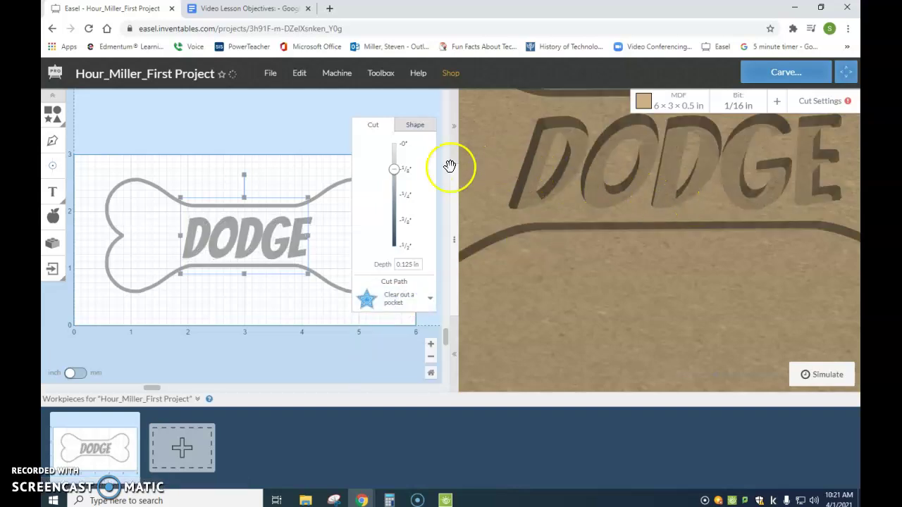
Reduce the DODGE text's cut depth to about 0.07 in and the bone outline's cut depth to about 0.06 in.
{"action": "left_click_drag", "start_coordinate": [397, 174], "coordinate": [397, 163]}
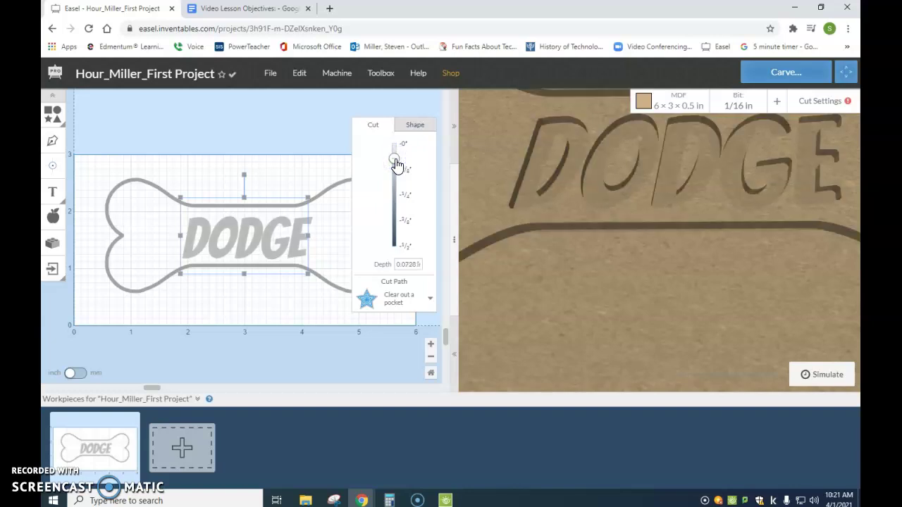
{"action": "left_click", "coordinate": [536, 208]}
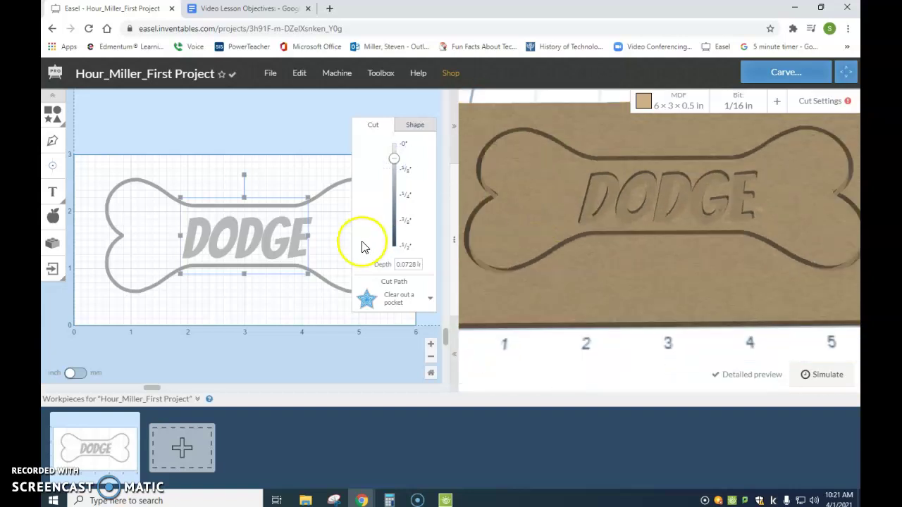
{"action": "left_click", "coordinate": [328, 192]}
{"action": "left_click", "coordinate": [395, 165]}
{"action": "left_click_drag", "start_coordinate": [395, 165], "coordinate": [395, 154]}
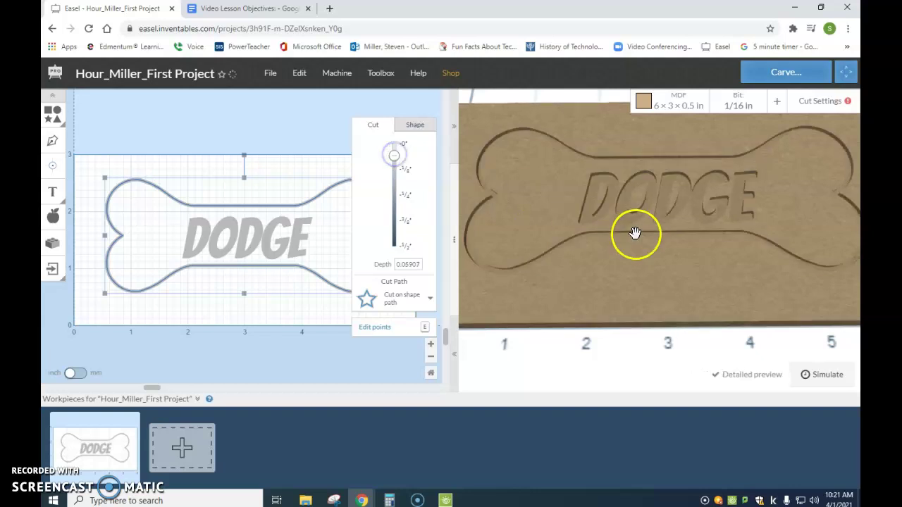
Inspect the carved grooves up close in the 3D preview and lower the bone outline's cut depth to just over 0.05 in.
{"action": "left_click_drag", "start_coordinate": [515, 263], "coordinate": [759, 147]}
{"action": "scroll", "coordinate": [630, 240], "scroll_direction": "up", "scroll_amount": 5}
{"action": "left_click_drag", "start_coordinate": [619, 274], "coordinate": [709, 229]}
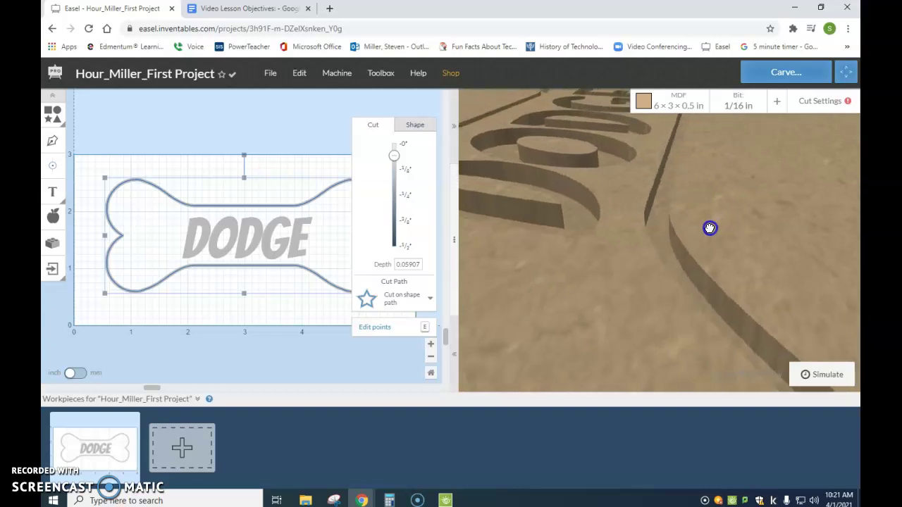
{"action": "left_click_drag", "start_coordinate": [395, 156], "coordinate": [393, 155]}
{"action": "left_click", "coordinate": [403, 264]}
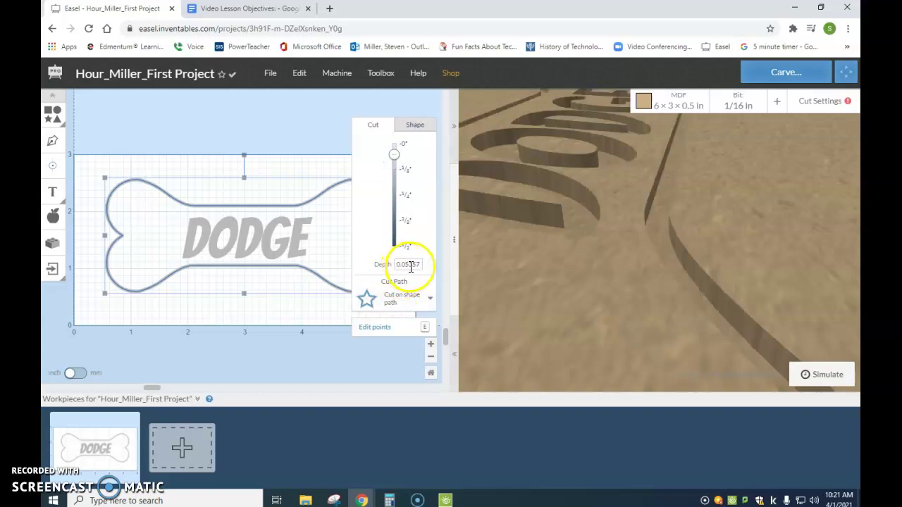
{"action": "left_click_drag", "start_coordinate": [709, 264], "coordinate": [680, 238]}
Try a 0.02 in cut depth for the DODGE text, inspect it in the preview, and set the depth to about 0.03 in.
{"action": "left_click", "coordinate": [274, 244]}
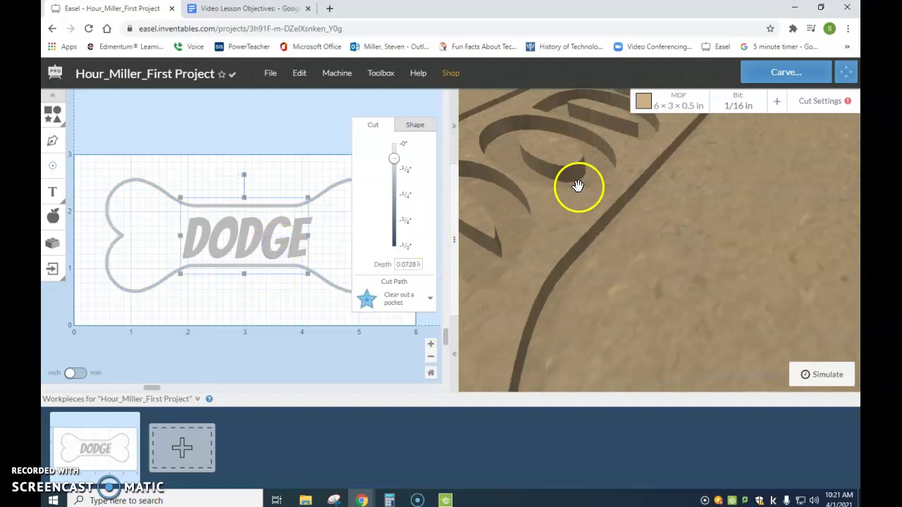
{"action": "left_click", "coordinate": [400, 264]}
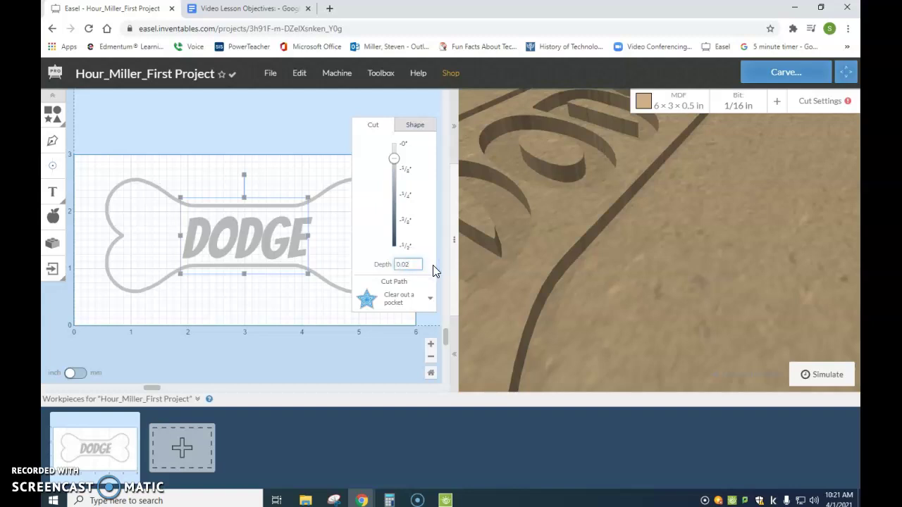
{"action": "key", "text": "Return"}
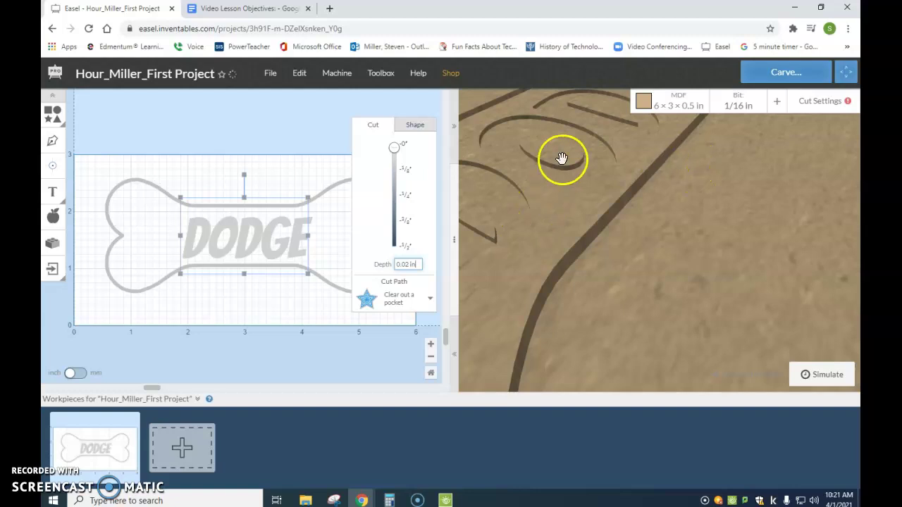
{"action": "mouse_move", "coordinate": [551, 185]}
{"action": "left_mouse_down"}
{"action": "mouse_move", "coordinate": [645, 157]}
{"action": "mouse_move", "coordinate": [628, 151]}
{"action": "mouse_move", "coordinate": [637, 177]}
{"action": "mouse_move", "coordinate": [663, 197]}
{"action": "mouse_move", "coordinate": [584, 256]}
{"action": "mouse_move", "coordinate": [713, 232]}
{"action": "mouse_move", "coordinate": [570, 284]}
{"action": "mouse_move", "coordinate": [682, 236]}
{"action": "mouse_move", "coordinate": [666, 234]}
{"action": "mouse_move", "coordinate": [691, 243]}
{"action": "mouse_move", "coordinate": [676, 229]}
{"action": "mouse_move", "coordinate": [674, 259]}
{"action": "left_mouse_up"}
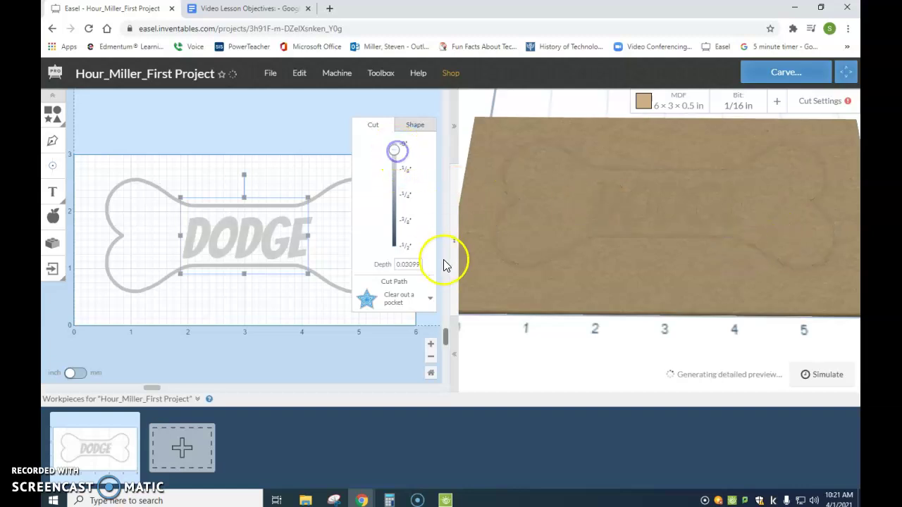
Simulate the carve to view its toolpaths and estimated carving time.
{"action": "left_click", "coordinate": [818, 375]}
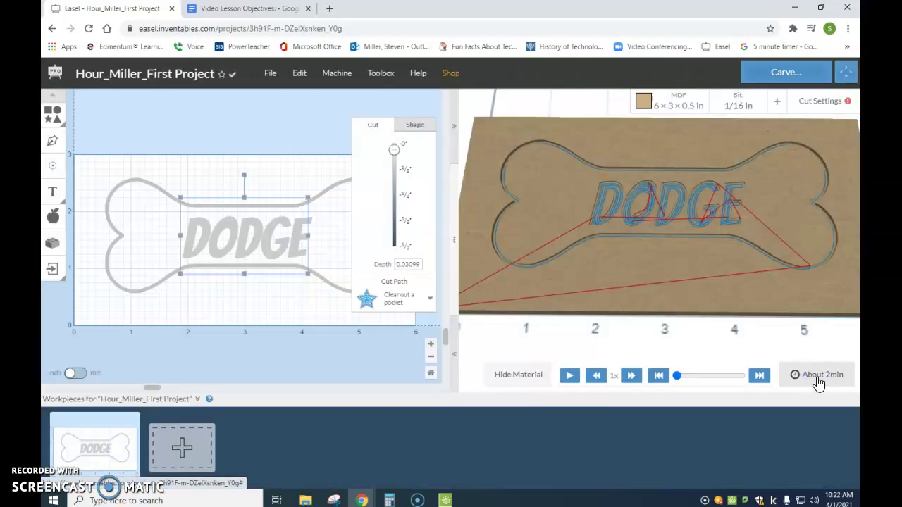
{"action": "left_click", "coordinate": [809, 377]}
{"action": "left_click", "coordinate": [207, 167]}
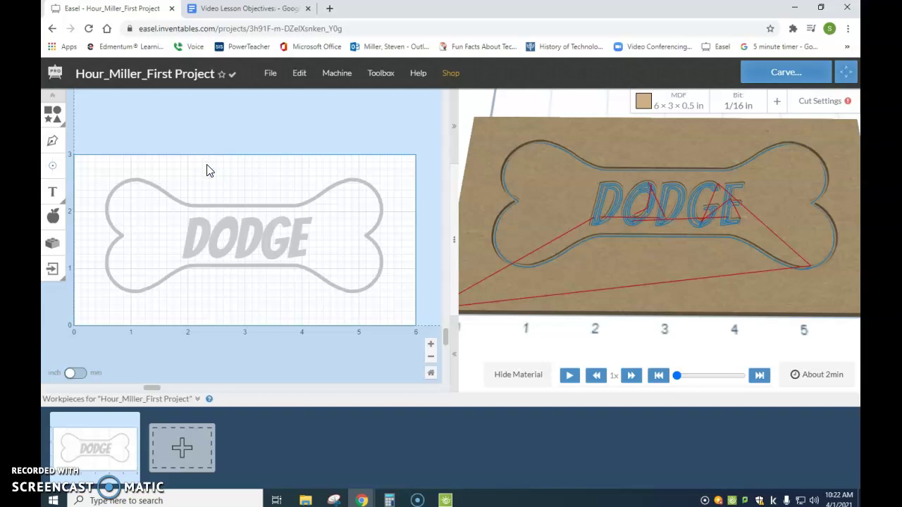